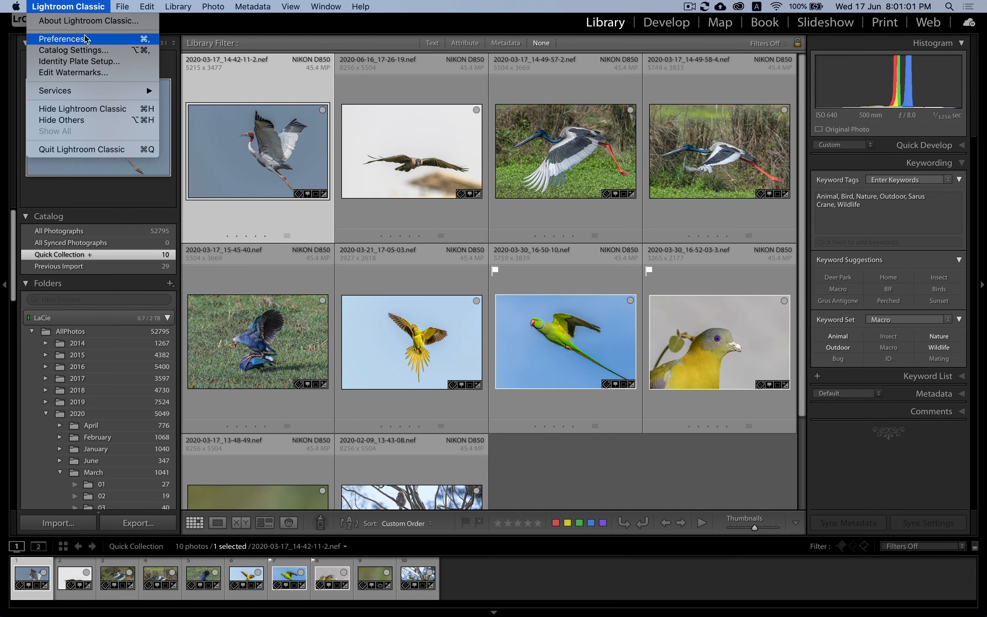
# - Review the external editing preferences for Photoshop 2020, including the TIFF file format and the available compression options
pyautogui.click(85, 38)
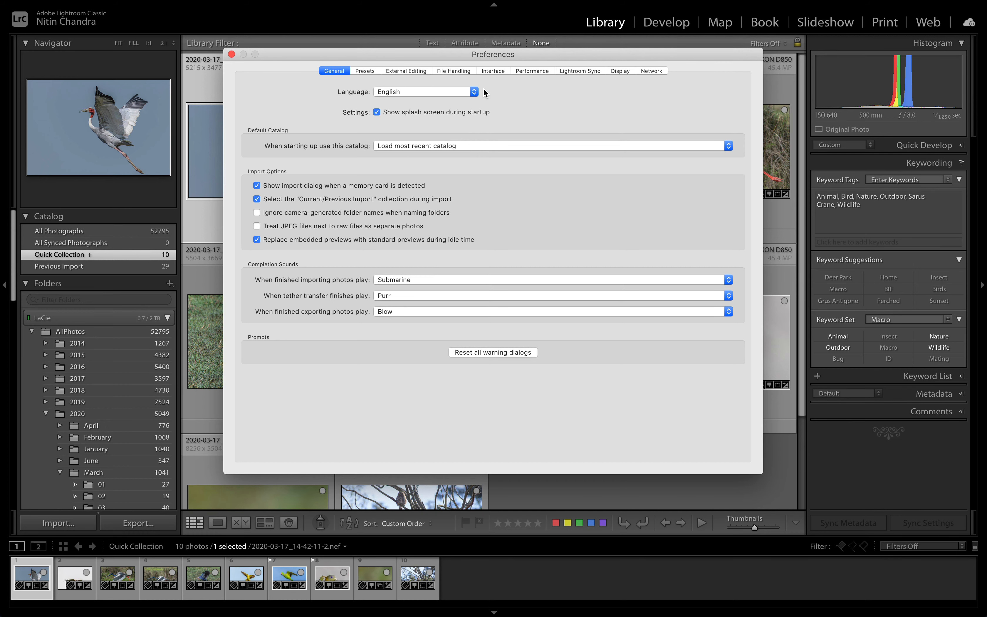
pyautogui.click(454, 70)
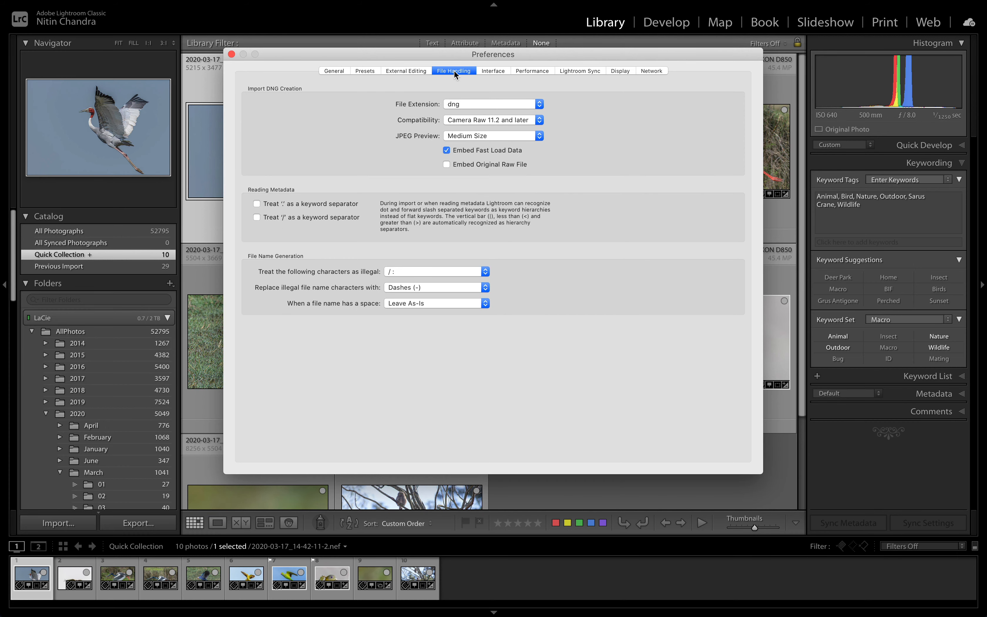
pyautogui.click(492, 71)
pyautogui.click(413, 70)
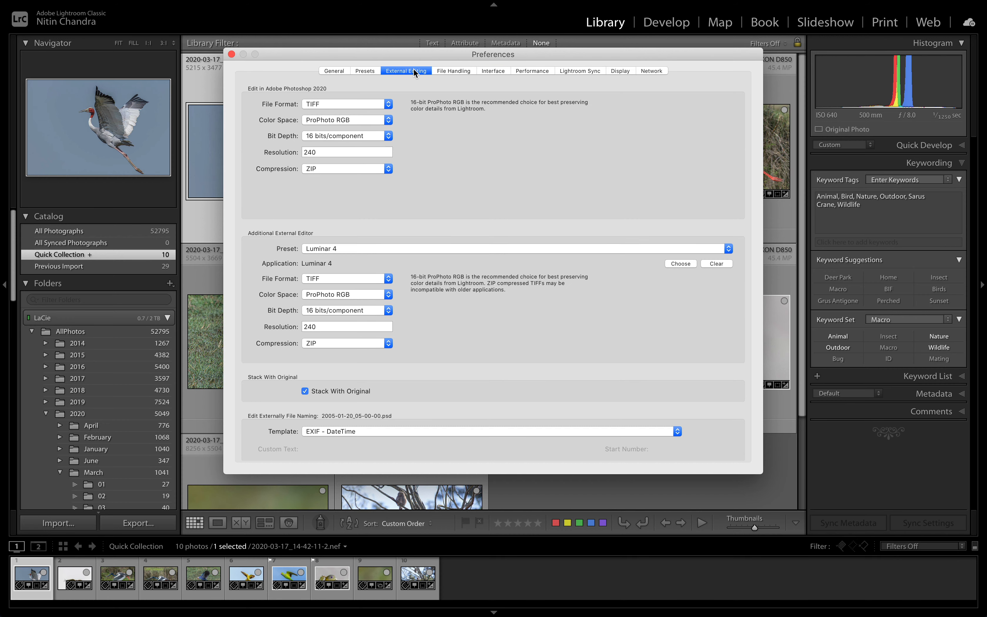
pyautogui.click(370, 169)
pyautogui.click(477, 150)
pyautogui.click(231, 53)
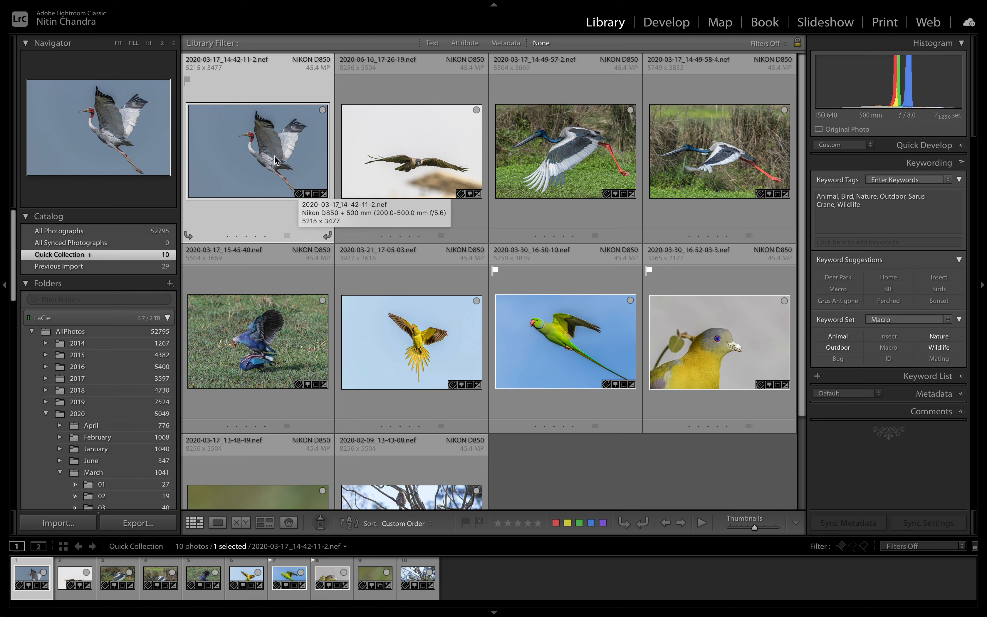
# - Open the crane photo 2020-03-17_14-42-11-2.nef in Photoshop and remove the background on a duplicate layer with the original hidden
pyautogui.press('super+e')
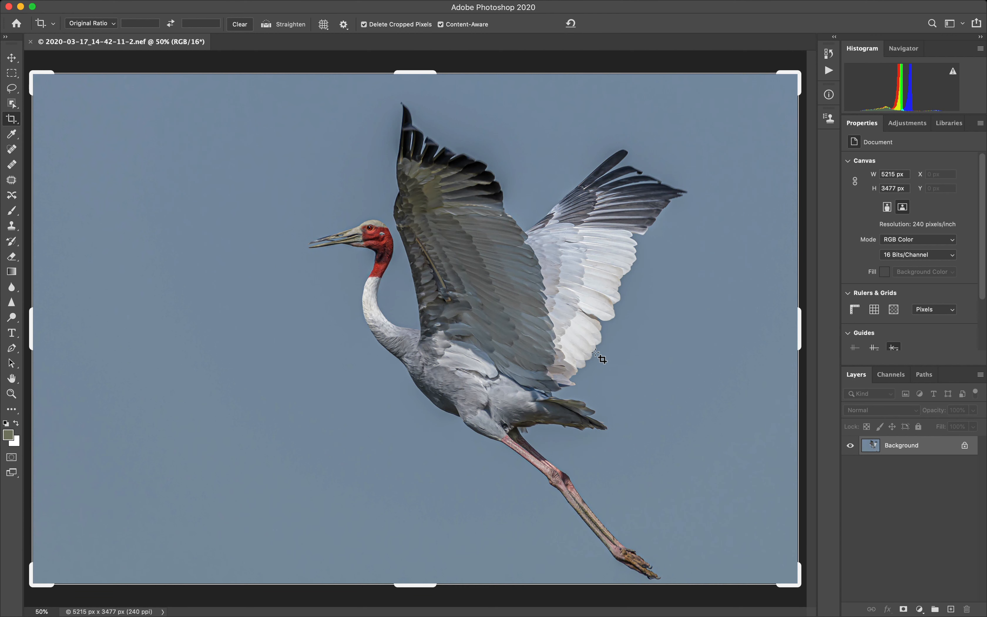
pyautogui.press('v')
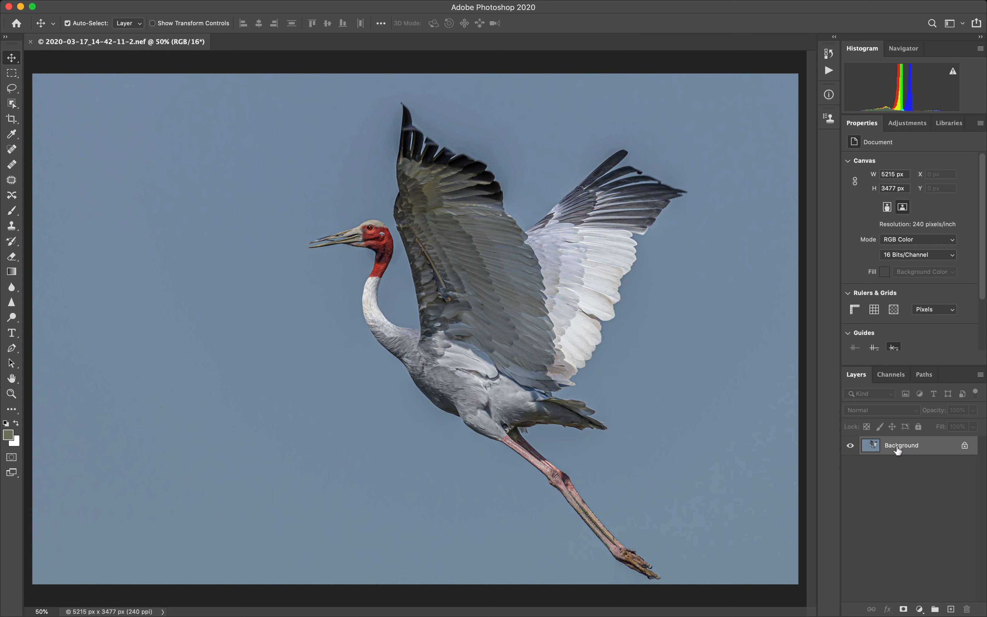
pyautogui.press('super+j')
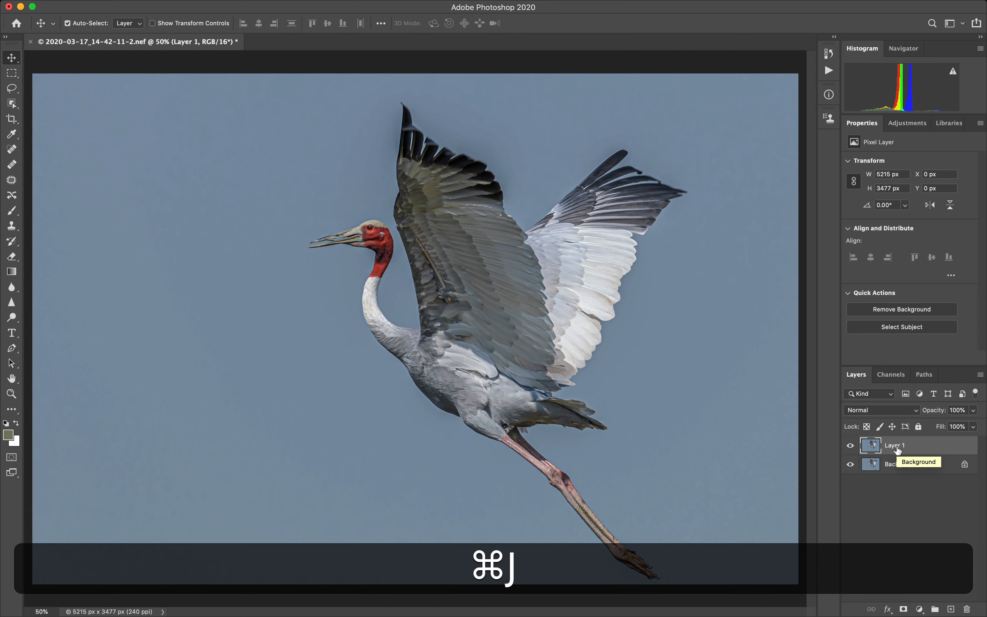
pyautogui.click(850, 464)
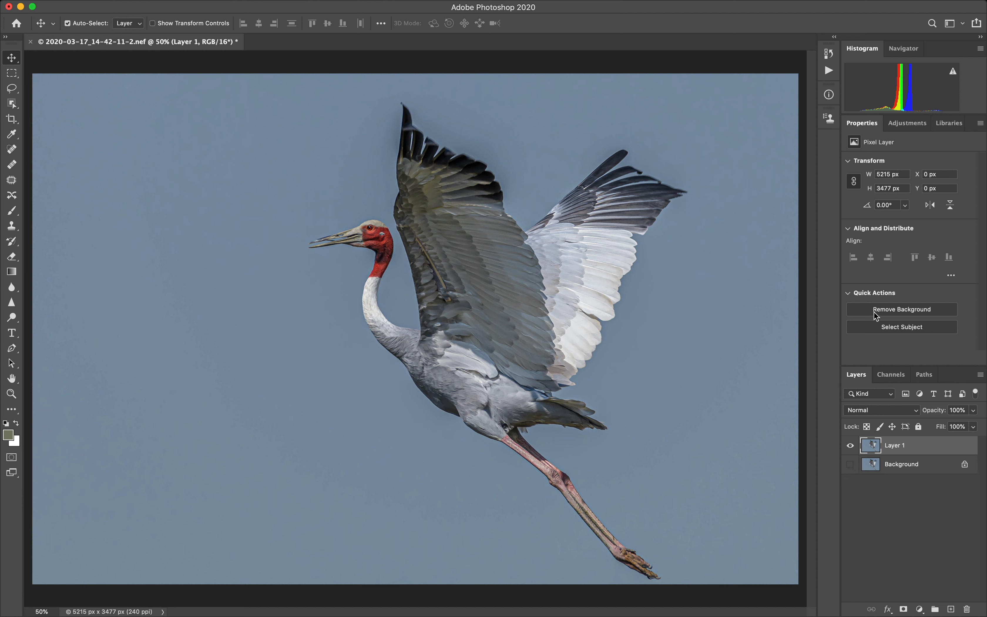
pyautogui.click(895, 313)
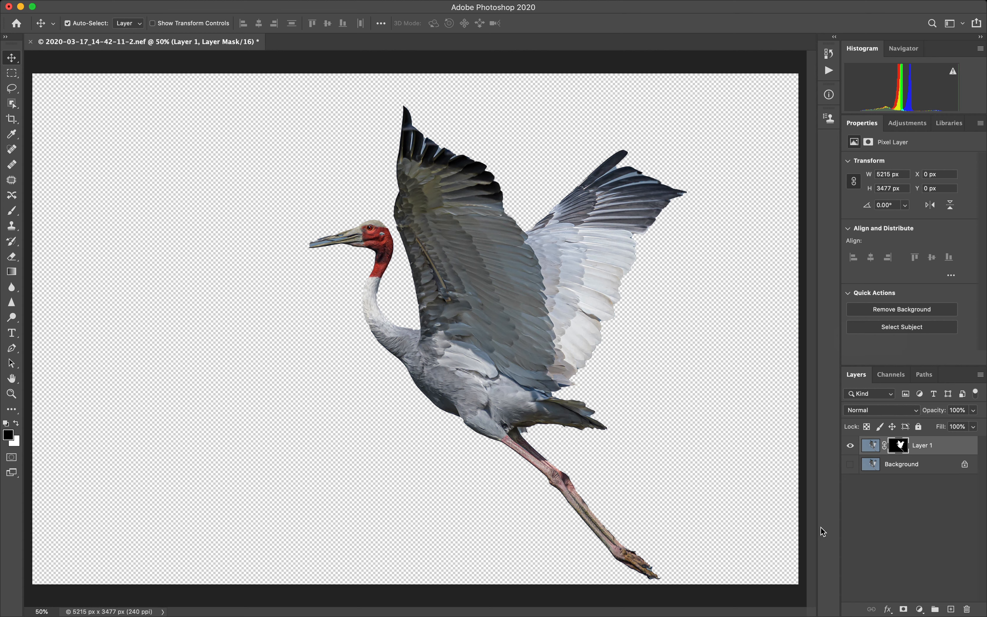
# - Add a dark olive Solid Color fill layer between the hidden Background layer and the cut-out crane
pyautogui.click(906, 464)
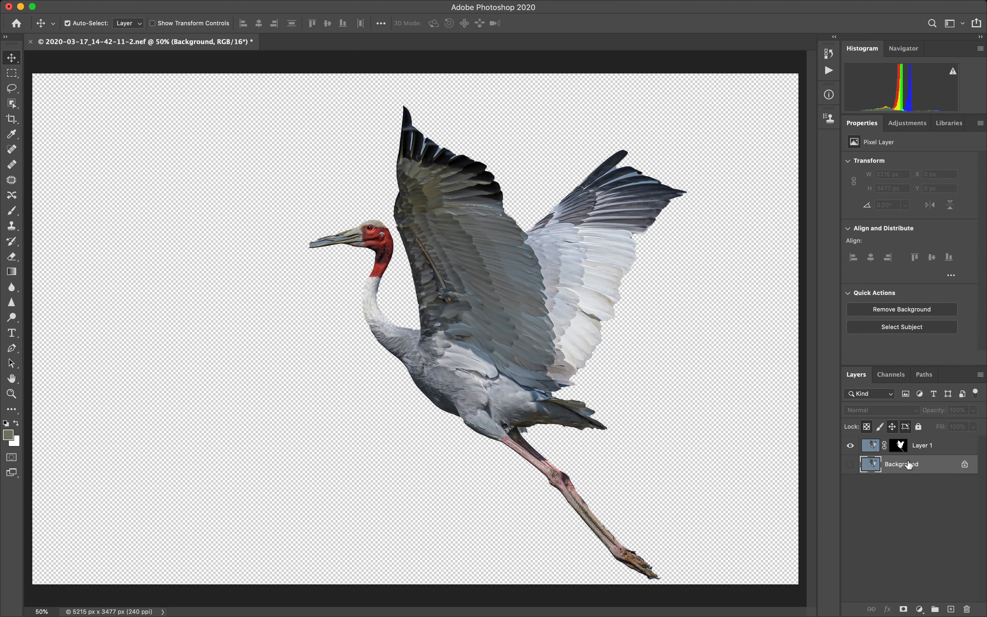
pyautogui.click(919, 608)
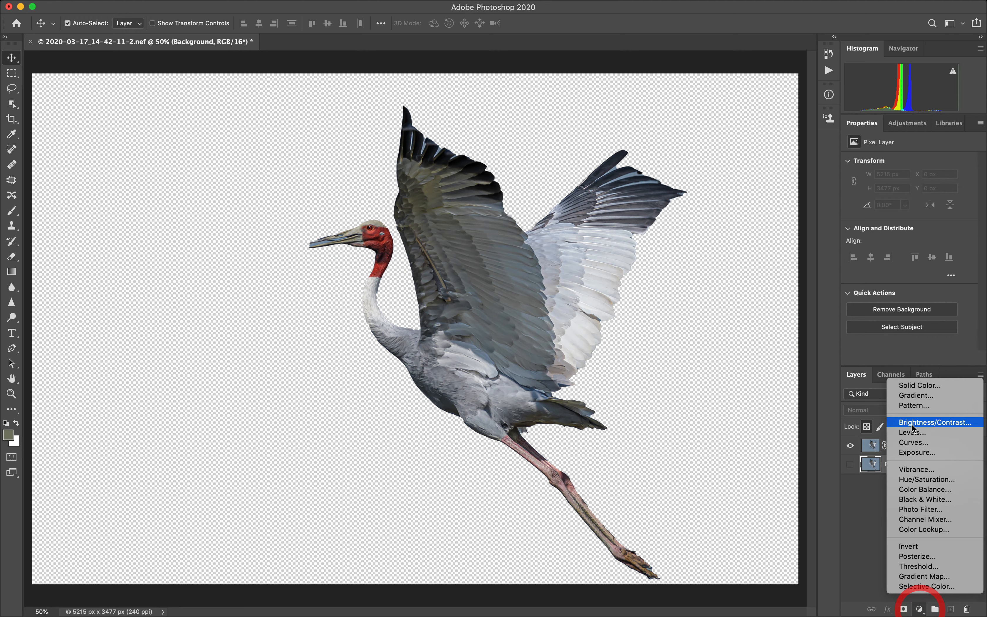
pyautogui.click(920, 383)
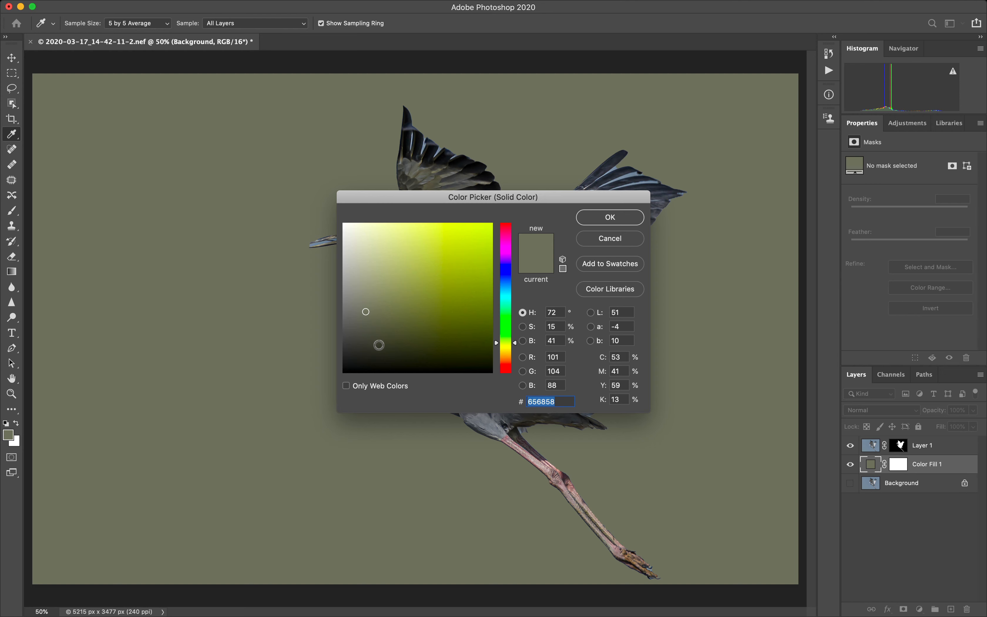
pyautogui.click(378, 346)
pyautogui.click(610, 218)
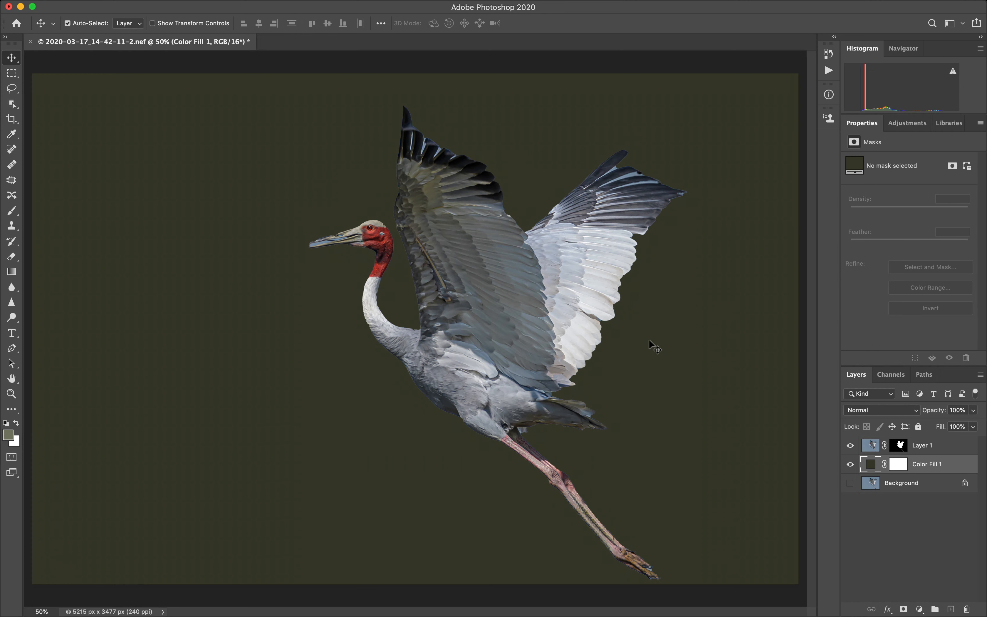
# - Save the layered crane image and quit Photoshop to return to Lightroom Classic
pyautogui.press('super')
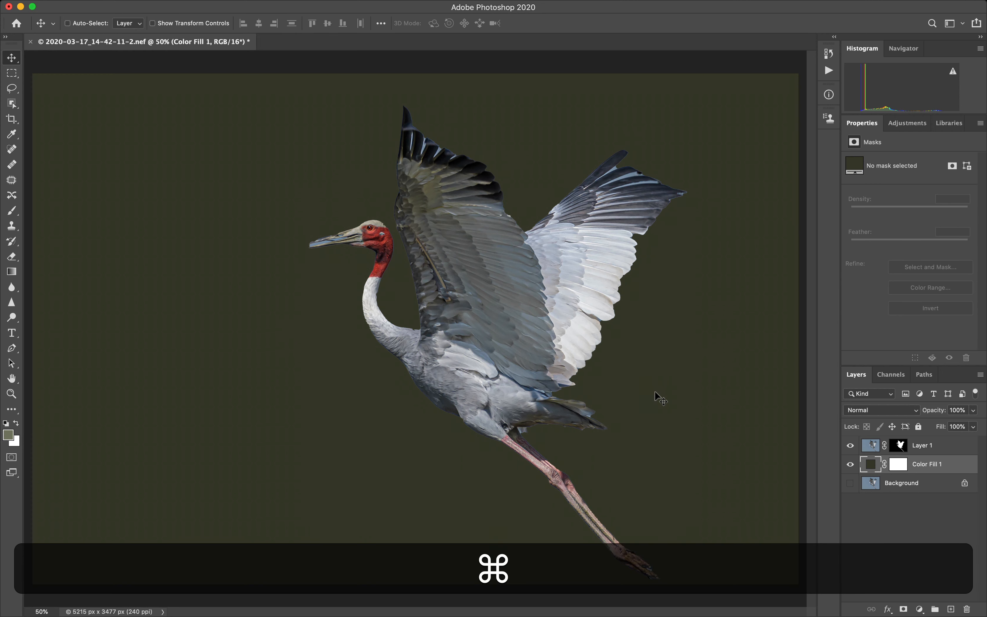
pyautogui.press('super+s')
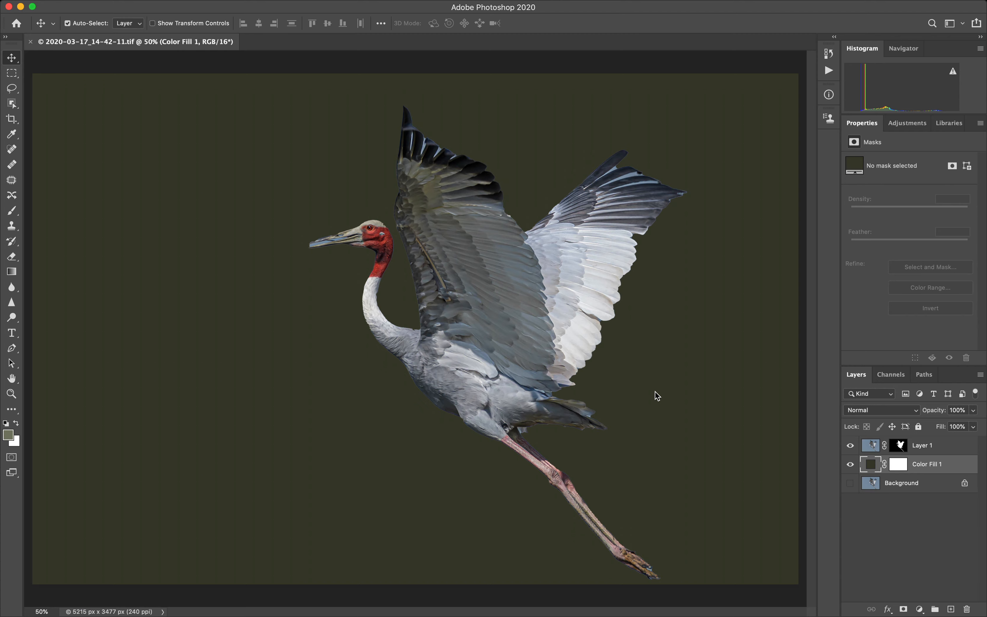
pyautogui.press('super')
pyautogui.press('super+q')
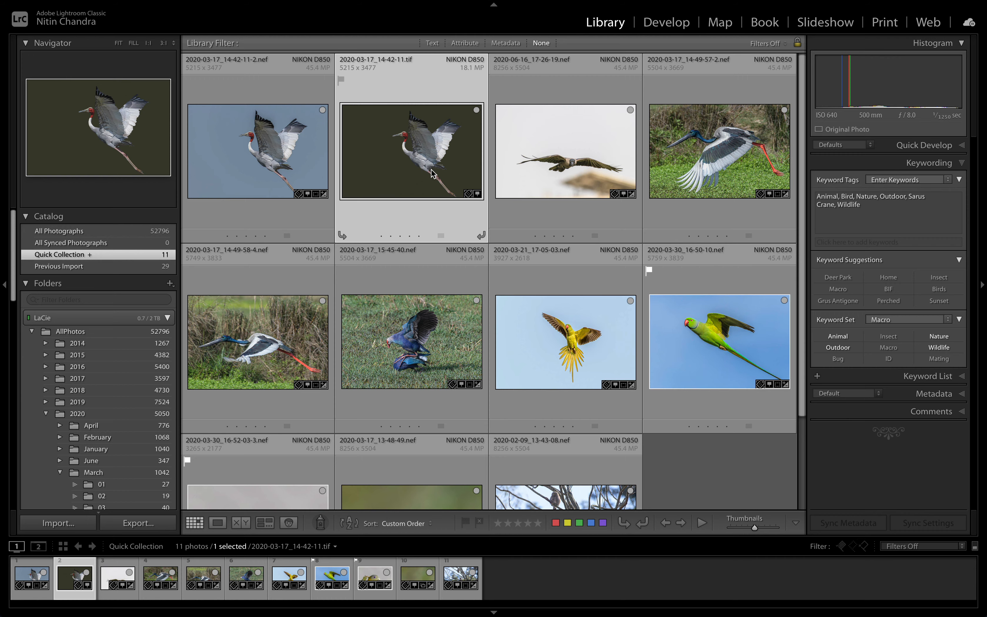
# - Show 2020-03-17_14-42-11.tif in Finder and check its file size
pyautogui.rightClick(432, 173)
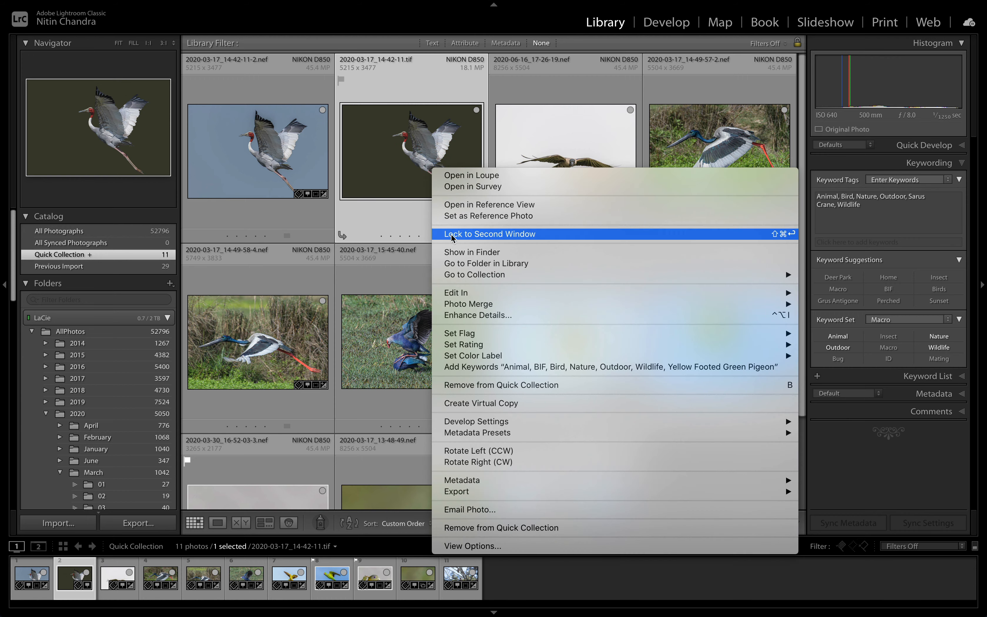
pyautogui.click(454, 252)
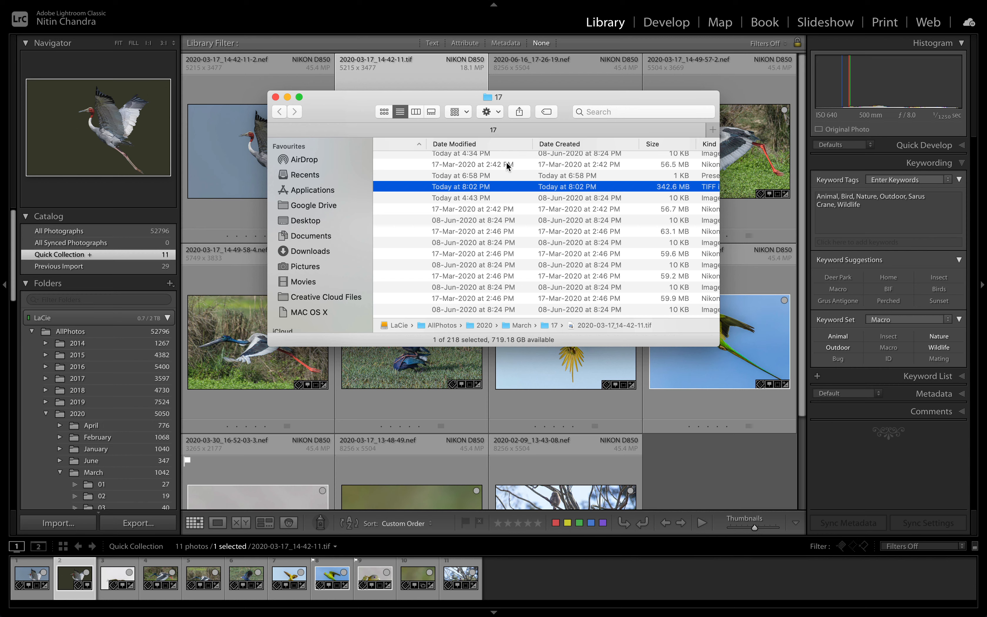
pyautogui.click(275, 97)
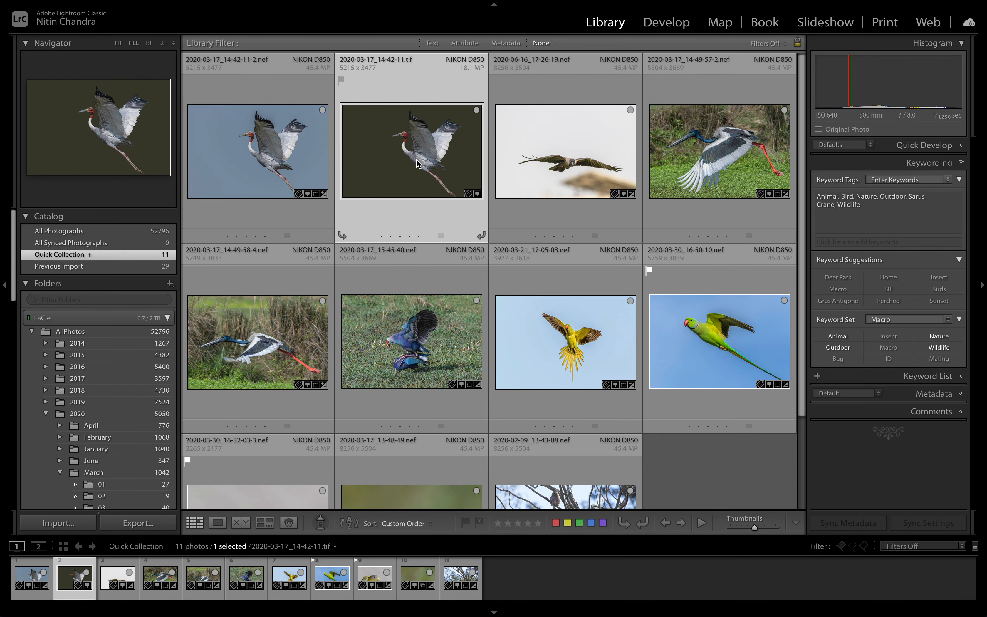
# - Open the original 2020-03-17_14-42-11.tif in Photoshop, save over it as TIFF with ZIP layer compression, and quit back to Lightroom Classic
pyautogui.press('super+e')
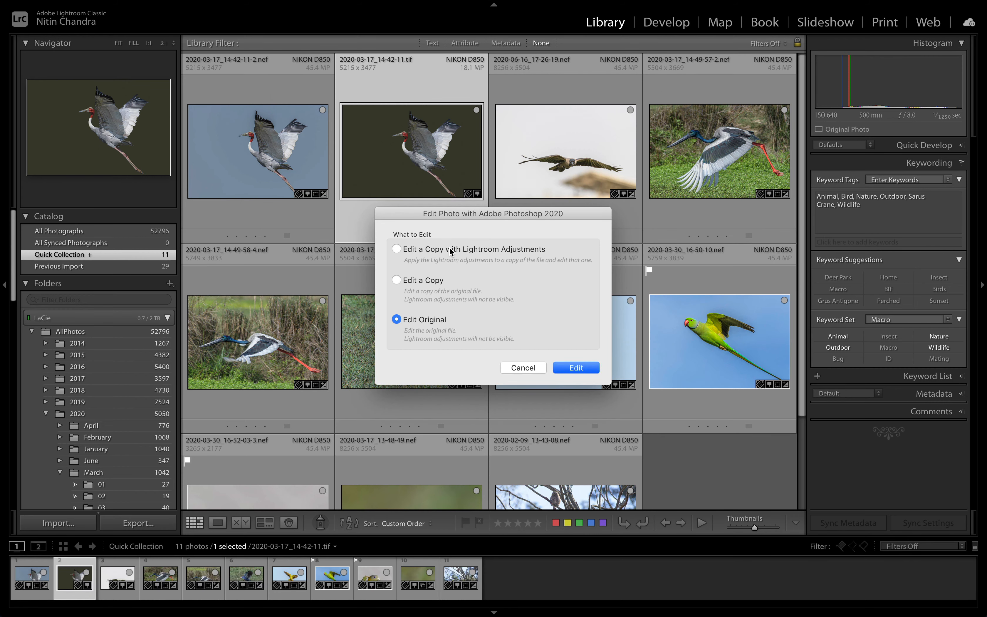
pyautogui.click(588, 369)
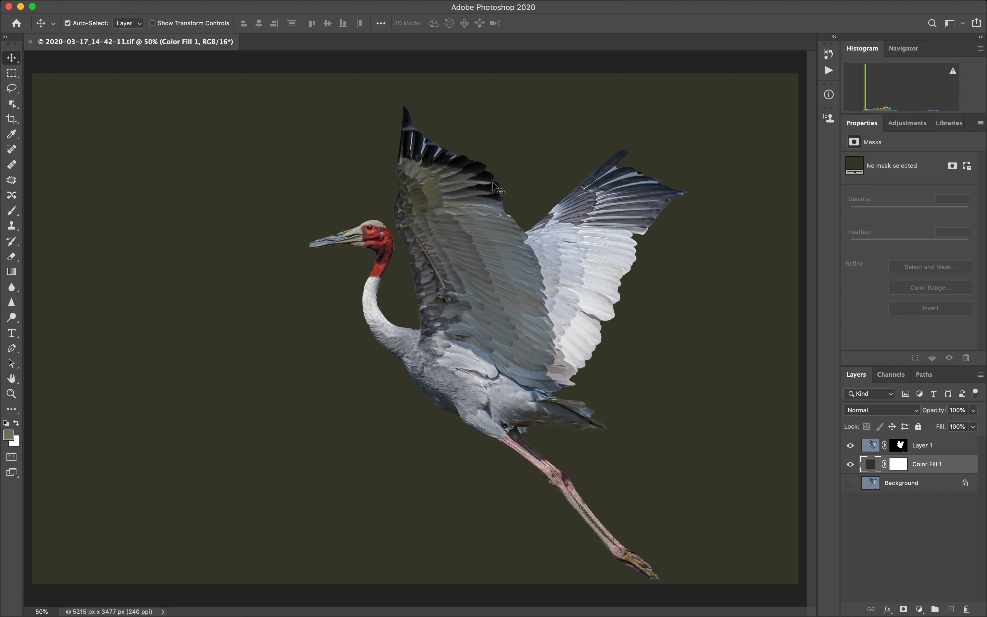
pyautogui.moveTo(88, 8)
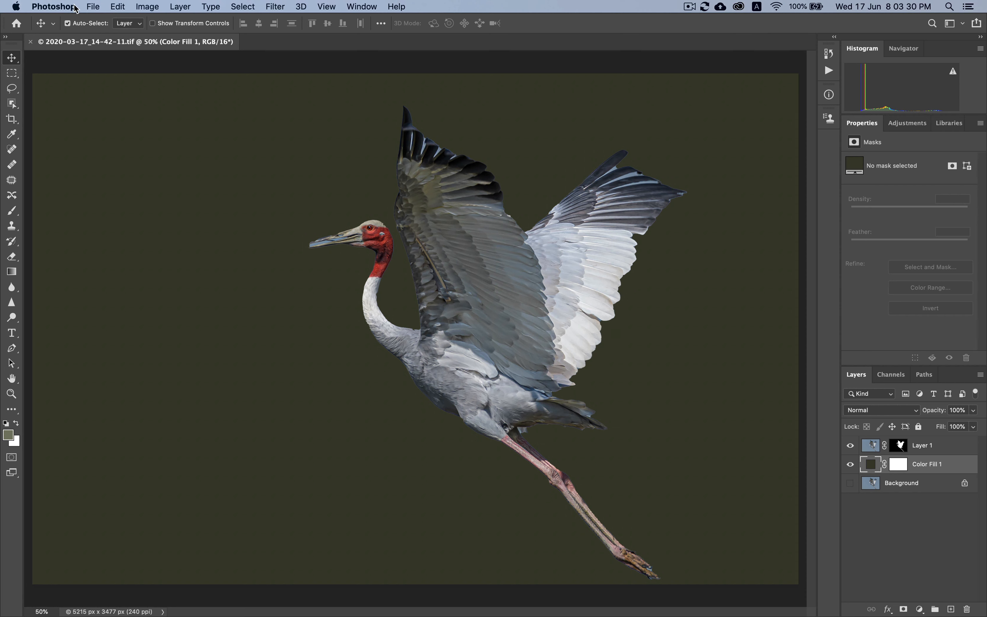
pyautogui.click(93, 6)
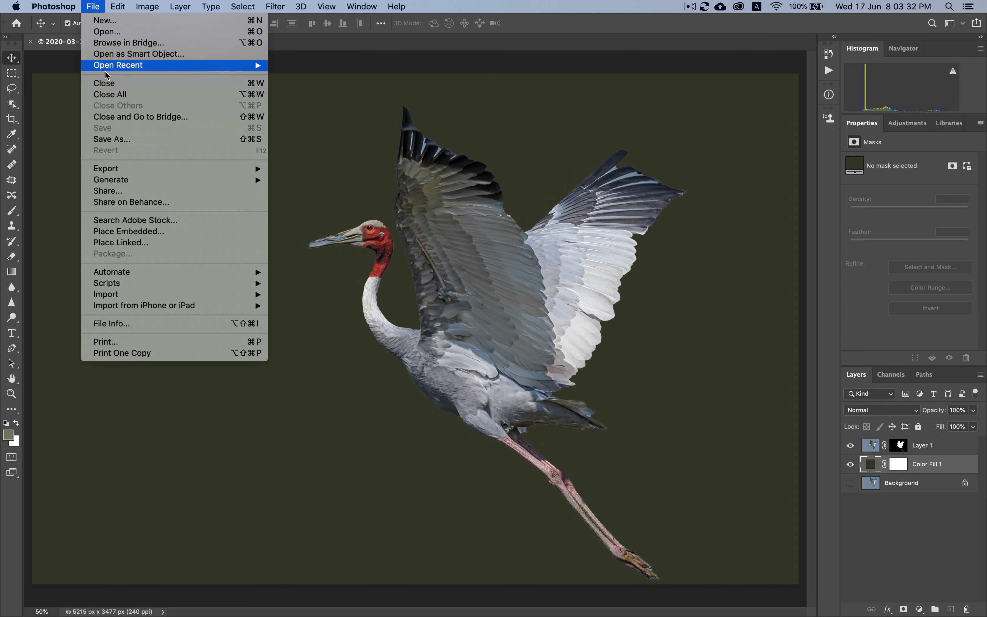
pyautogui.click(116, 143)
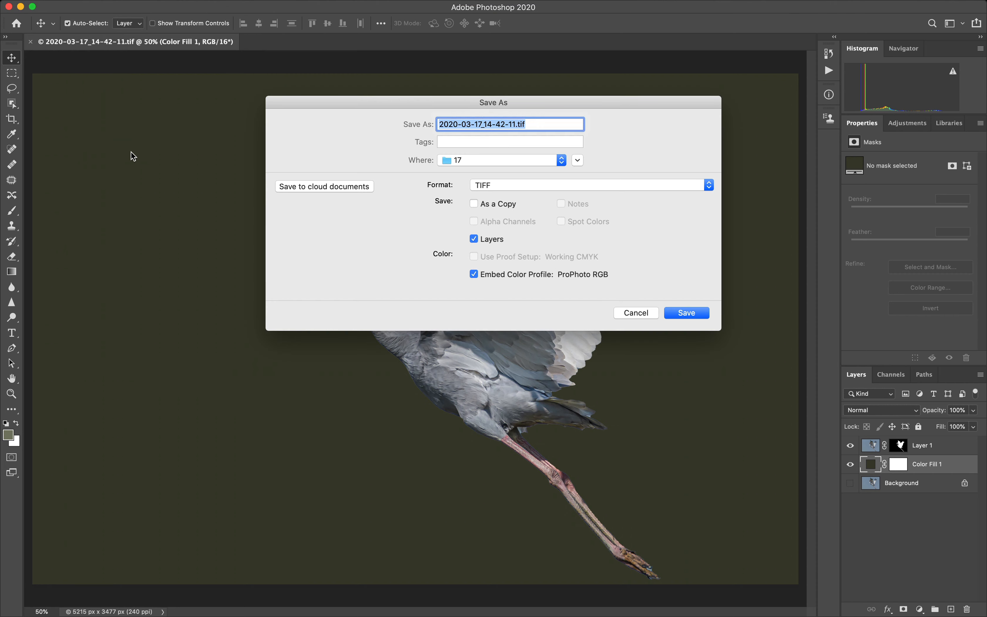
pyautogui.click(678, 313)
pyautogui.click(589, 182)
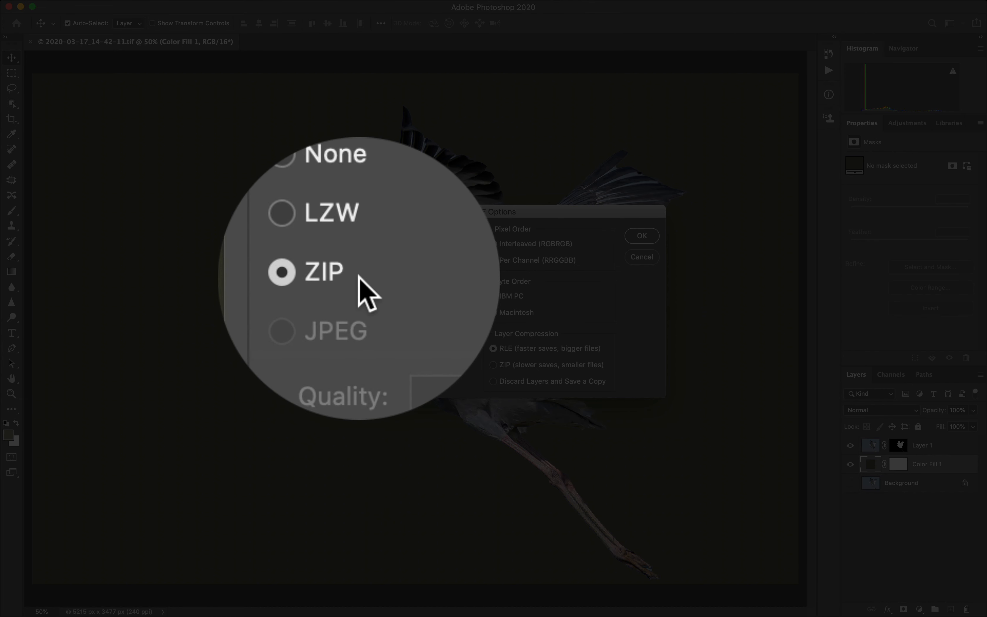
pyautogui.click(500, 364)
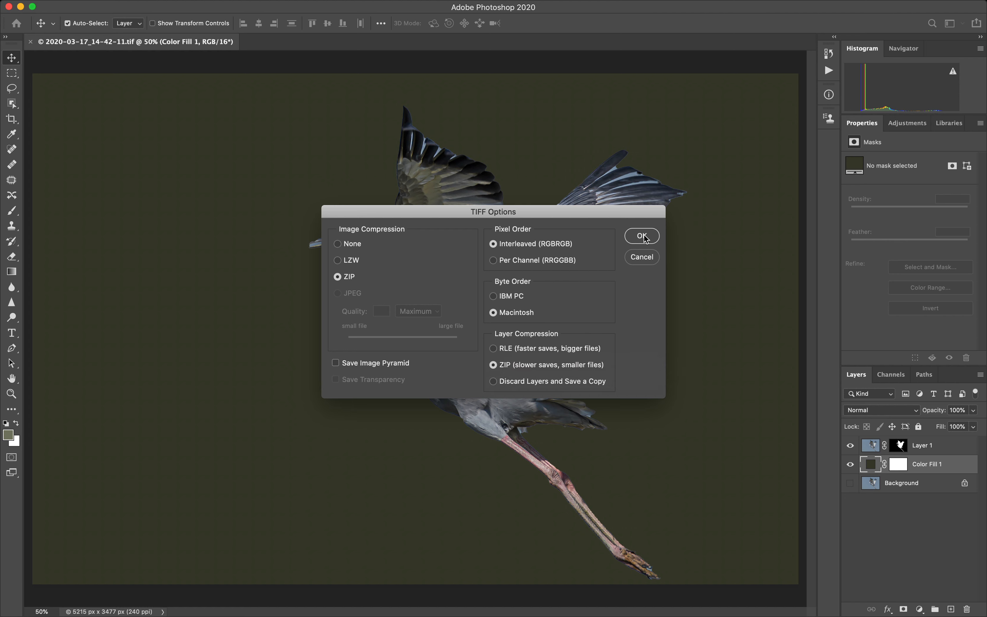
pyautogui.click(642, 236)
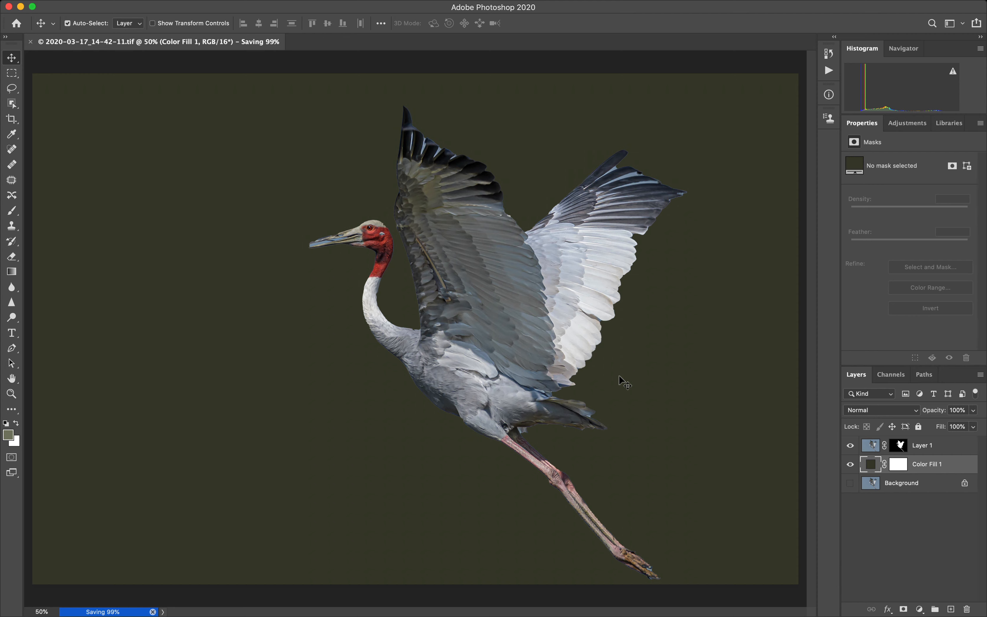
pyautogui.press('super+q')
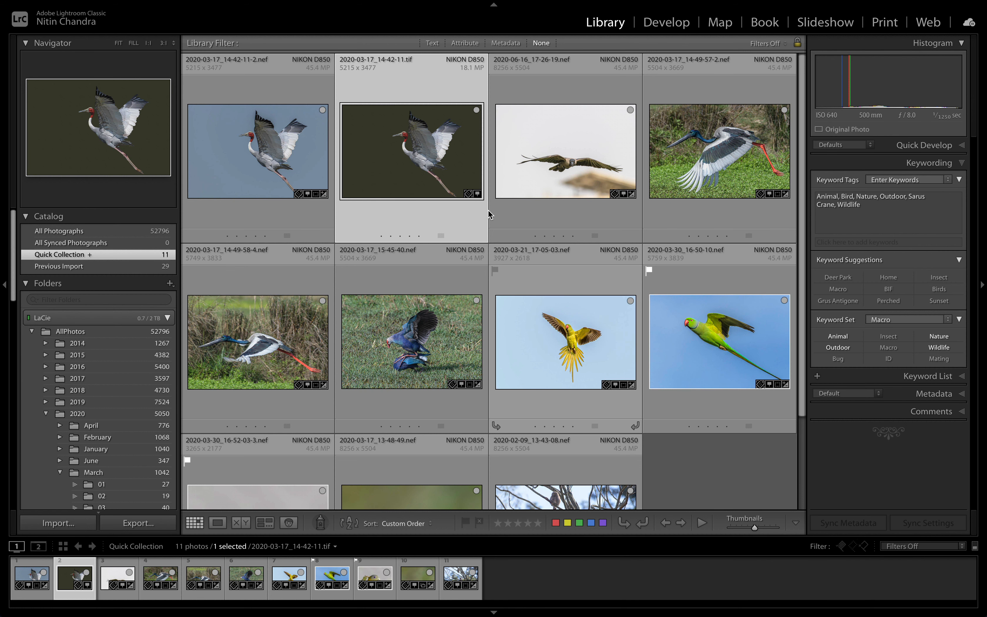
# - Check the file size of the re-saved 2020-03-17_14-42-11.tif in Finder
pyautogui.rightClick(408, 142)
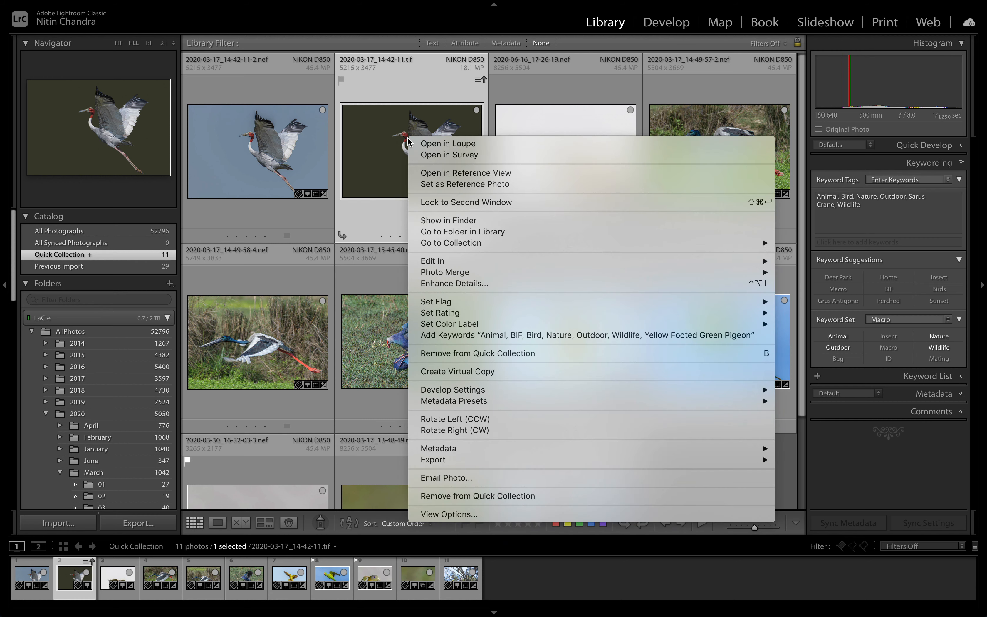
pyautogui.click(449, 220)
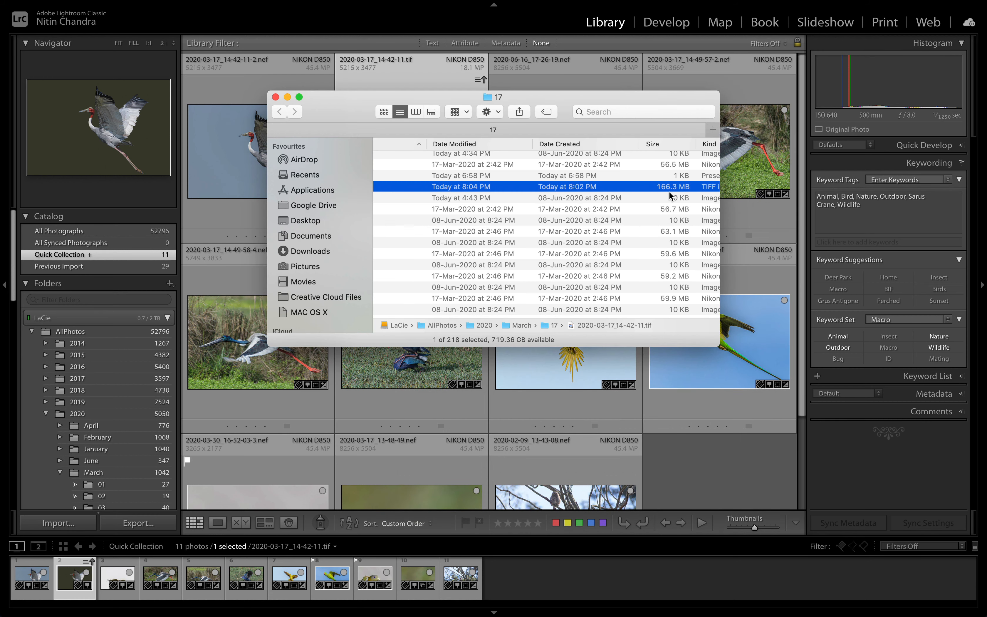
pyautogui.click(276, 97)
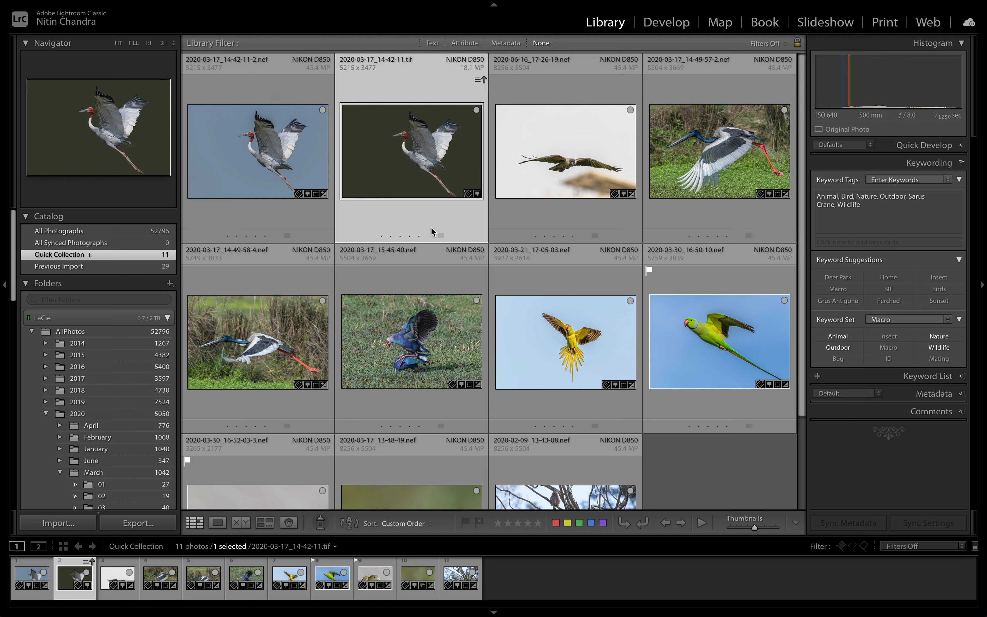